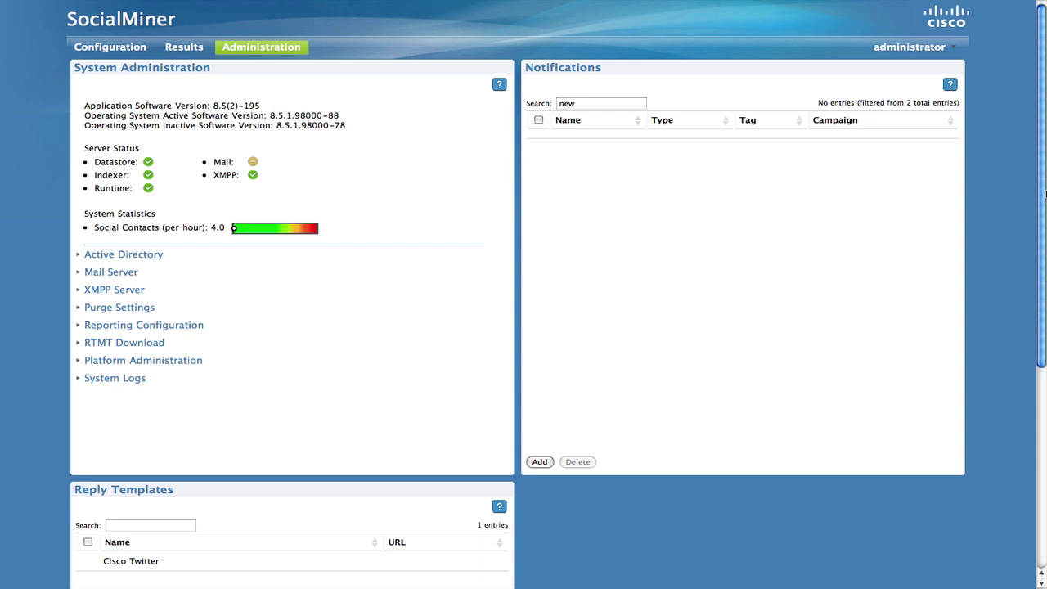
Expand the Mail Server settings, switch them to editing and tick Enabled
{"action": "left_click", "coordinate": [106, 273]}
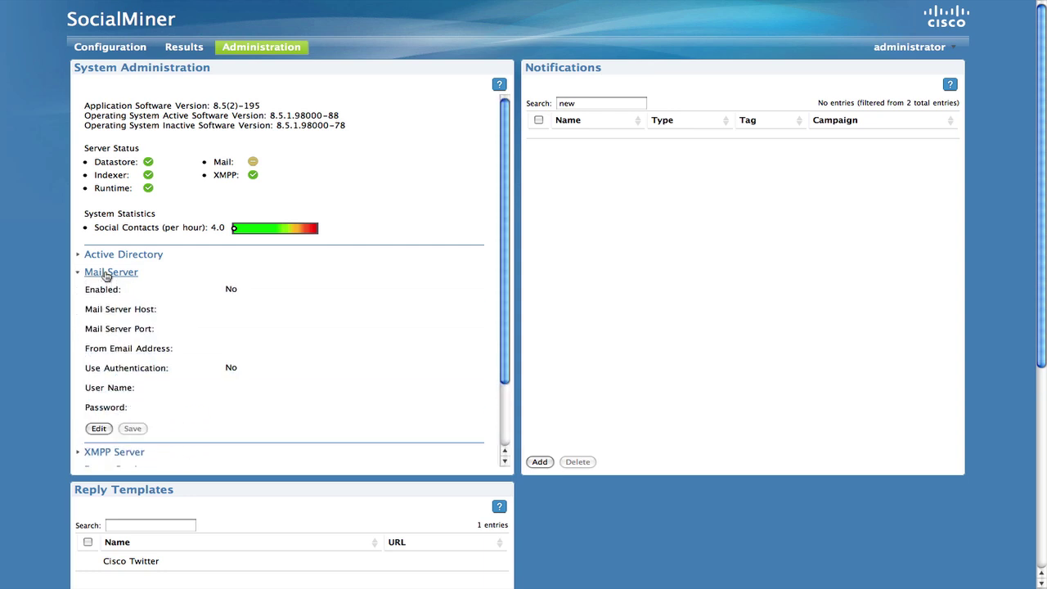
{"action": "left_click", "coordinate": [99, 429]}
{"action": "left_click", "coordinate": [231, 288]}
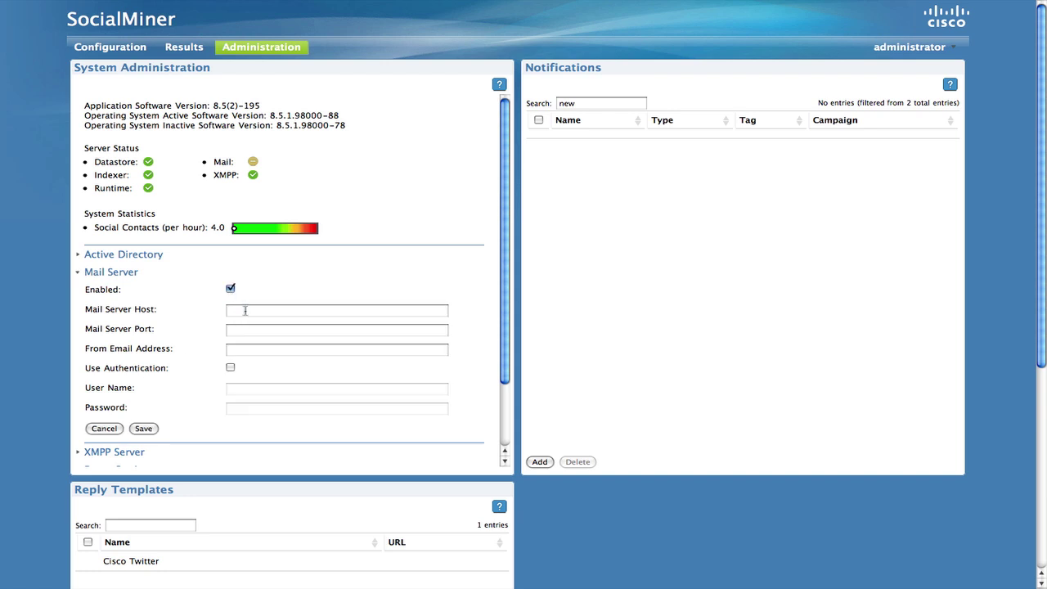
{"action": "left_click", "coordinate": [244, 311]}
{"action": "type", "text": "outboun"}
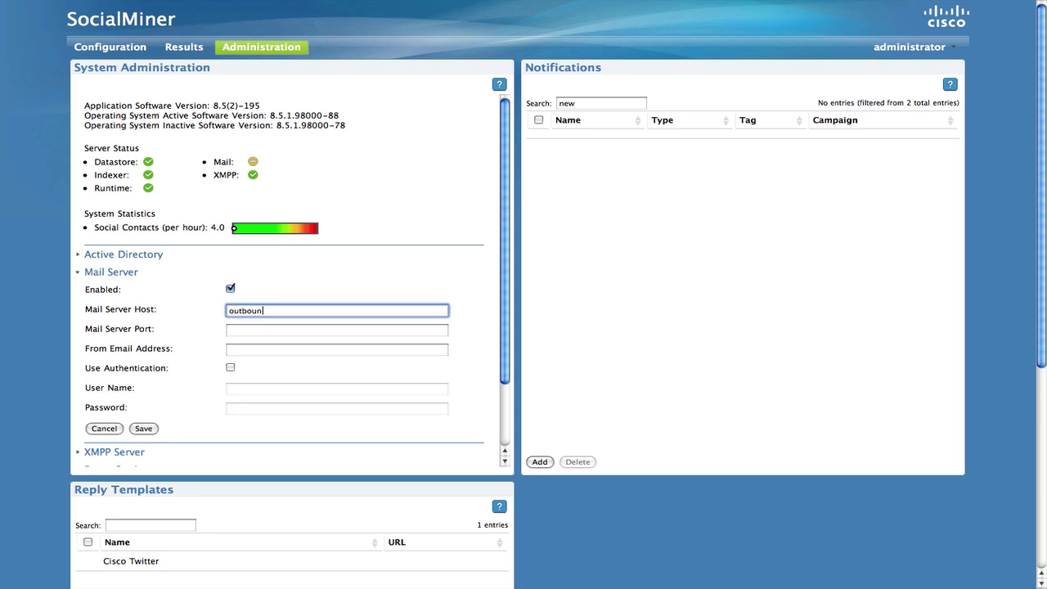
{"action": "type", "text": "d.ciso."}
{"action": "type", "text": "co"}
{"action": "key", "text": "BackSpace"}
{"action": "key", "text": "BackSpace"}
{"action": "key", "text": "BackSpace"}
{"action": "key", "text": "BackSpace"}
{"action": "key", "text": "BackSpace"}
{"action": "type", "text": "sco.com"}
{"action": "key", "text": "Tab"}
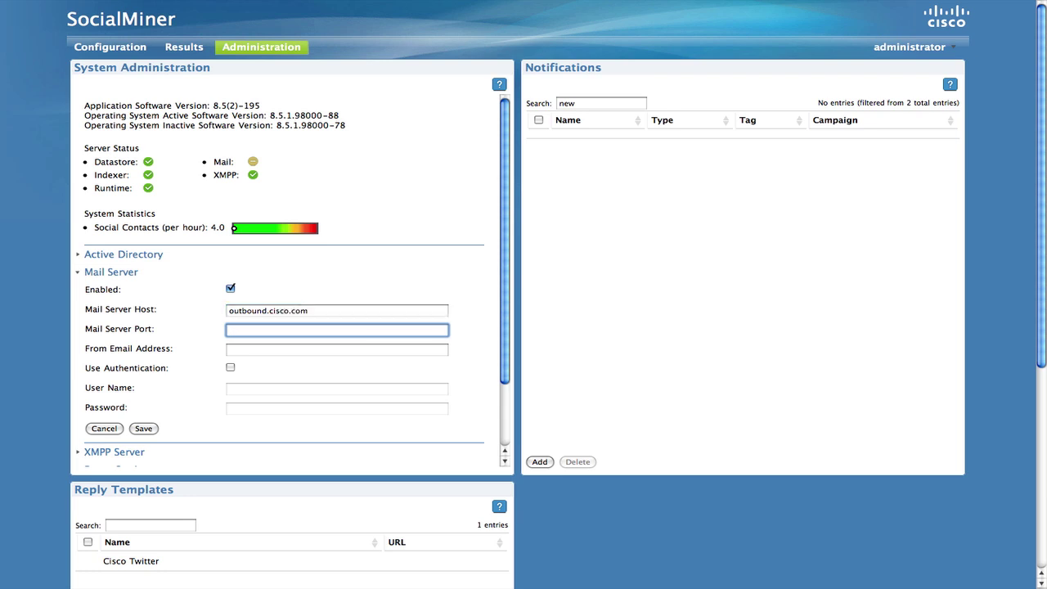
{"action": "type", "text": "25"}
{"action": "left_click", "coordinate": [244, 351]}
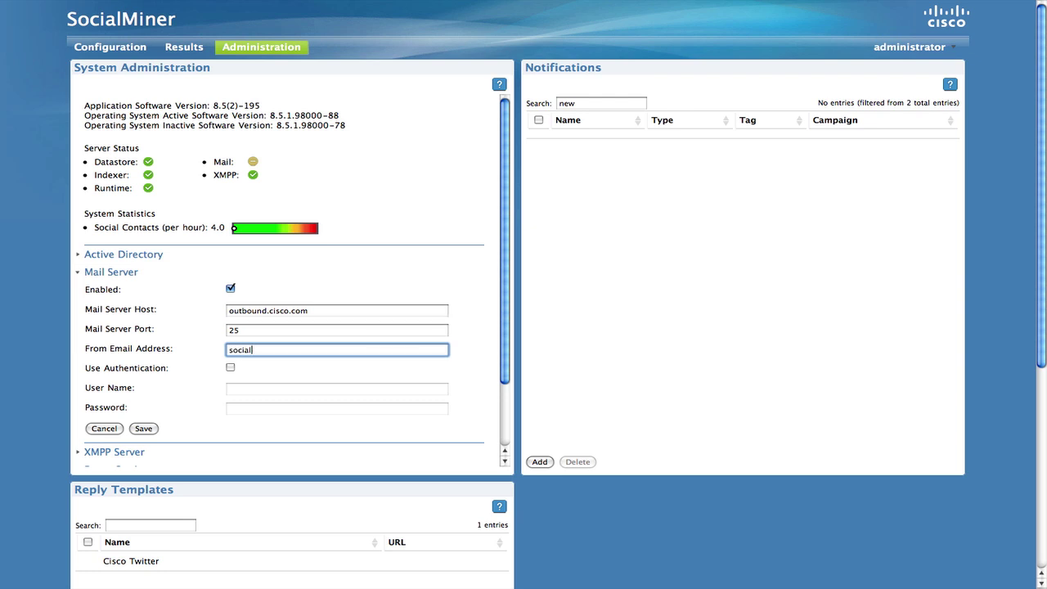
{"action": "left_click", "coordinate": [144, 428]}
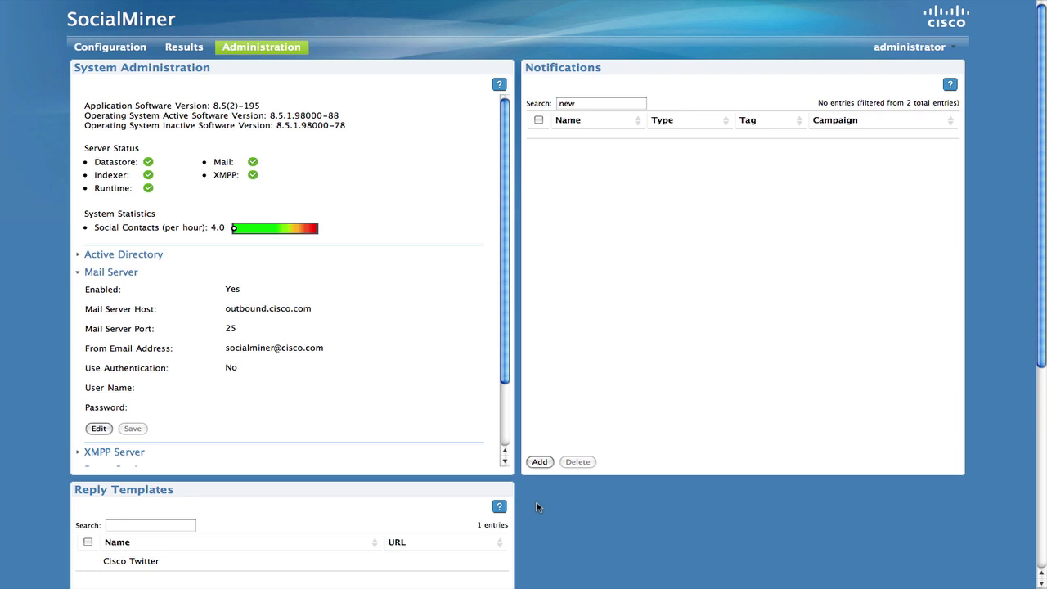
Create a notification named New Notification Rule for the campaign New Campaign
{"action": "left_click", "coordinate": [540, 464]}
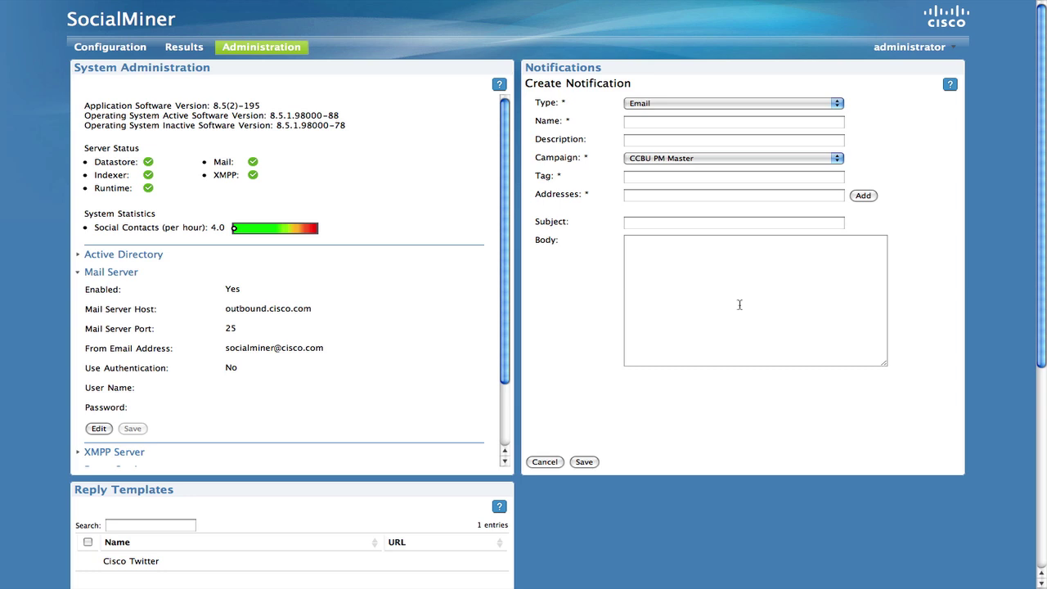
{"action": "left_click", "coordinate": [652, 123]}
{"action": "type", "text": "Ne"}
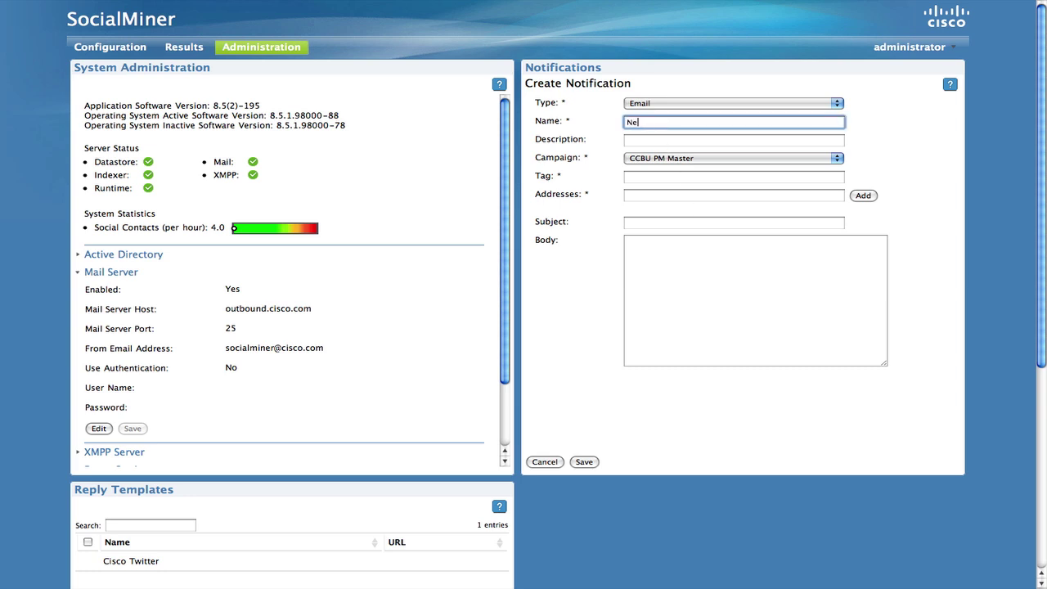
{"action": "type", "text": "w Notifica"}
{"action": "type", "text": "tion Rule"}
{"action": "left_click", "coordinate": [702, 158]}
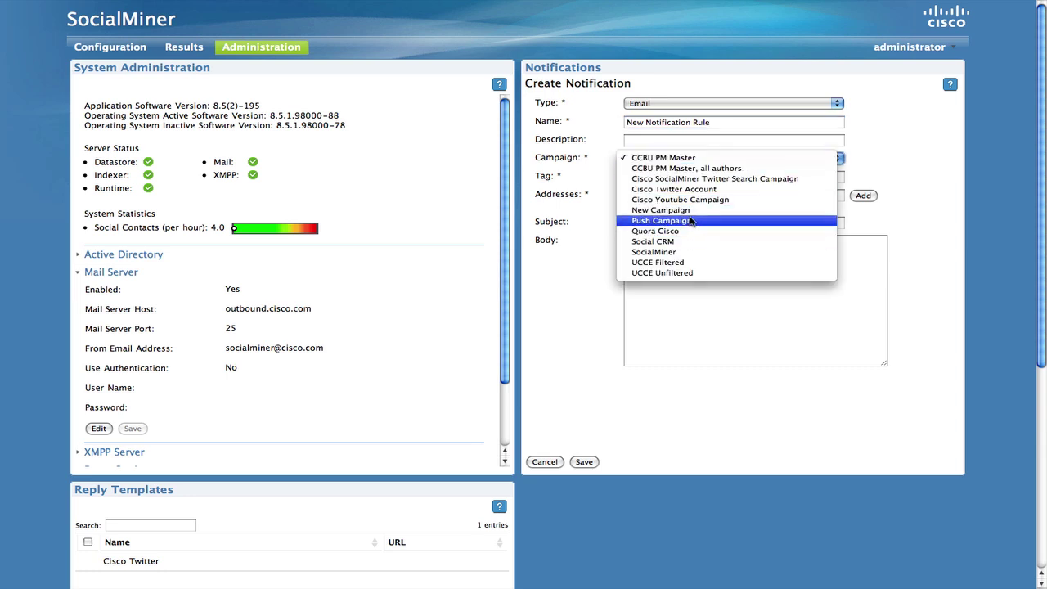
{"action": "left_click", "coordinate": [691, 210]}
{"action": "left_click", "coordinate": [672, 178]}
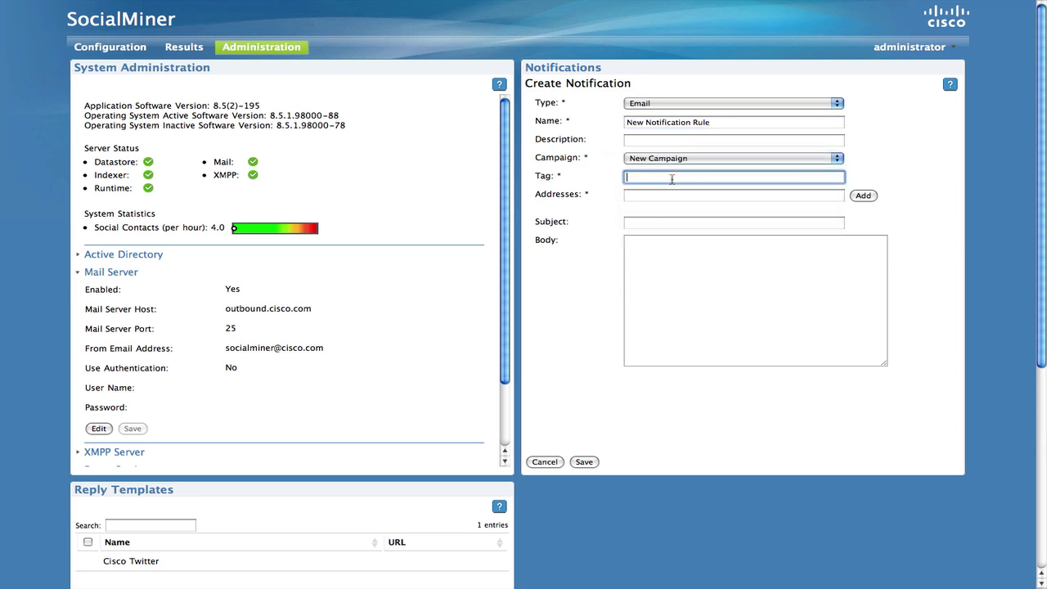
{"action": "type", "text": "New "}
{"action": "type", "text": "TAg"}
{"action": "key", "text": "BackSpace"}
{"action": "key", "text": "BackSpace"}
{"action": "type", "text": "ag"}
{"action": "left_click", "coordinate": [660, 202]}
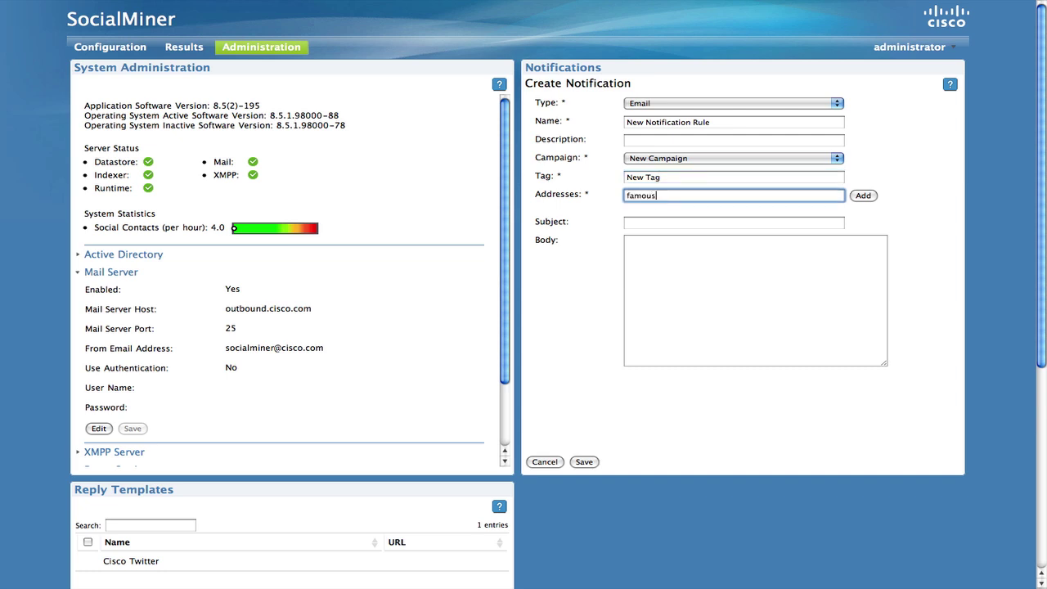
{"action": "left_click", "coordinate": [865, 198]}
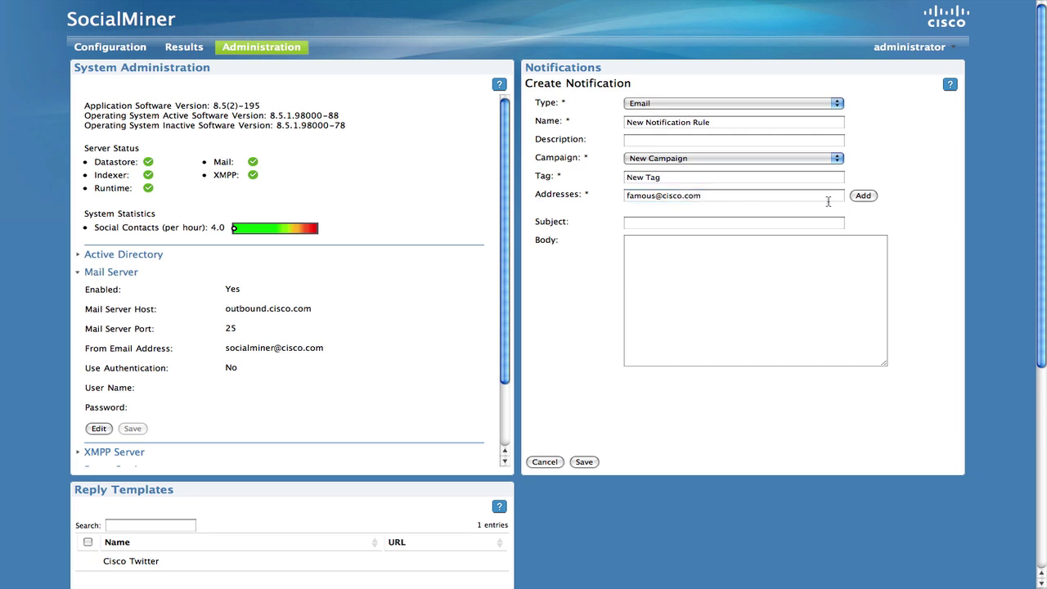
{"action": "left_click", "coordinate": [863, 196]}
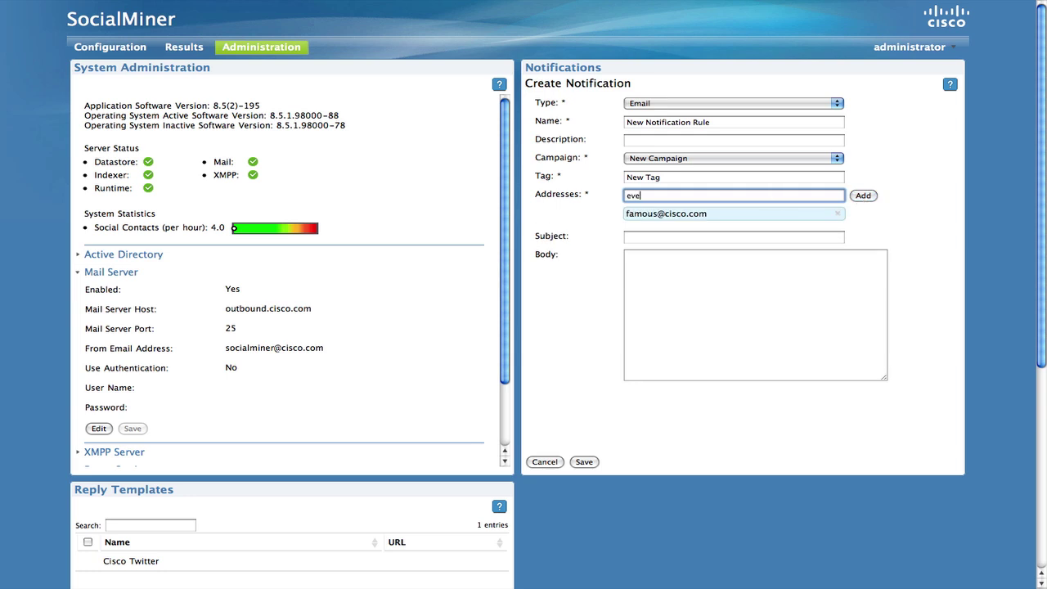
{"action": "left_click", "coordinate": [864, 197]}
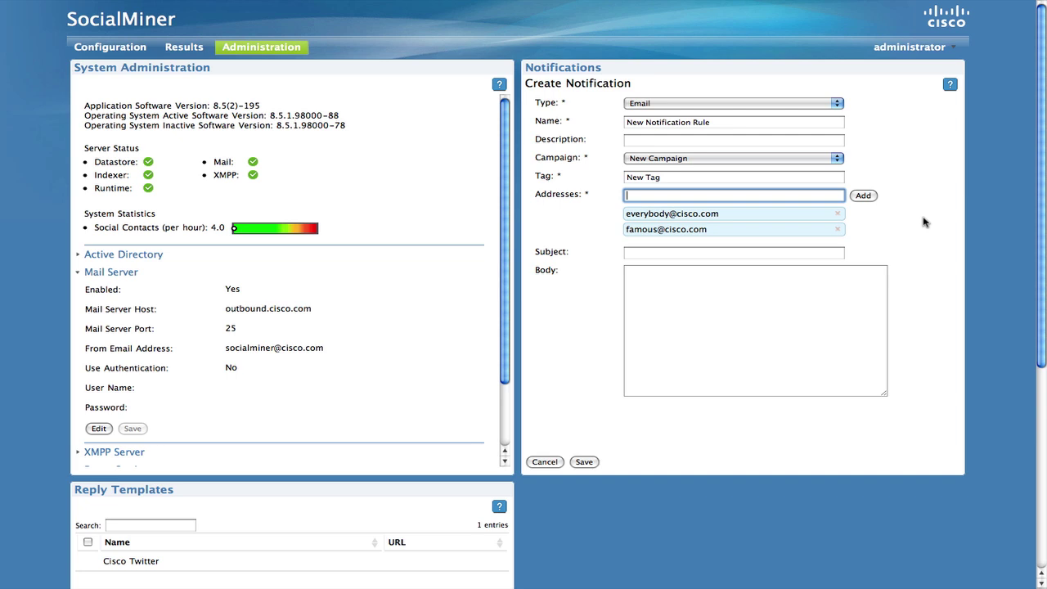
{"action": "left_click", "coordinate": [837, 214]}
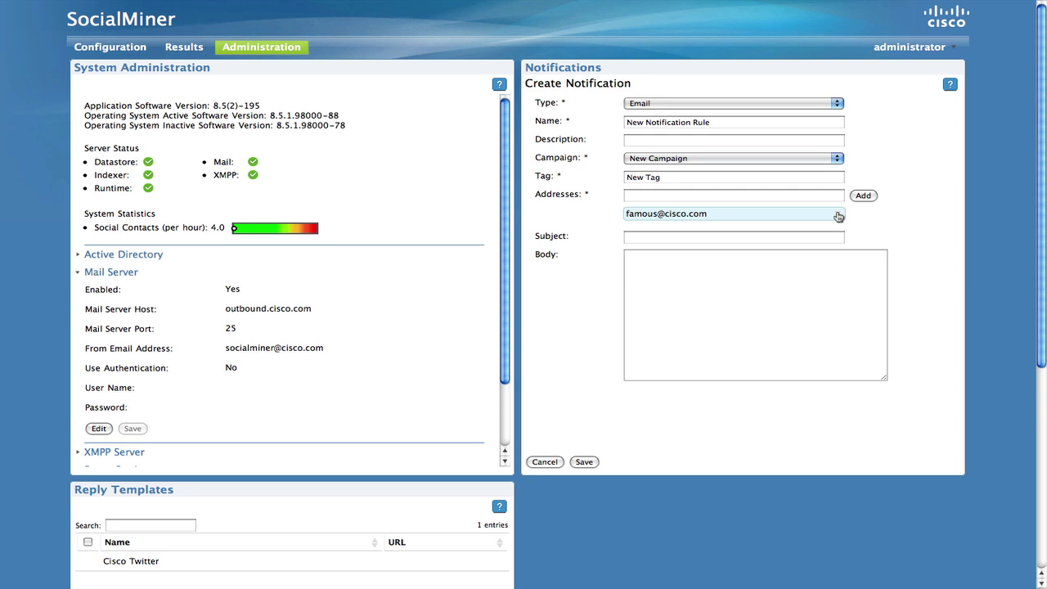
Enter the subject 'New Social Contact' and save the notification rule
{"action": "left_click", "coordinate": [669, 238]}
{"action": "type", "text": "New "}
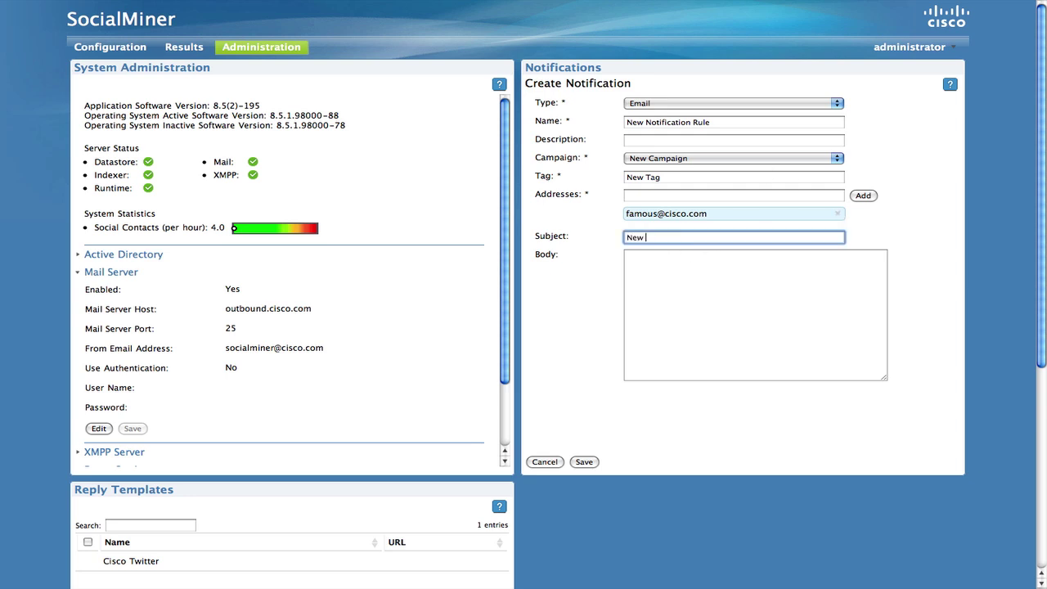
{"action": "type", "text": "Social"}
{"action": "type", "text": " Contact"}
{"action": "left_click", "coordinate": [584, 463]}
{"action": "left_click", "coordinate": [584, 462]}
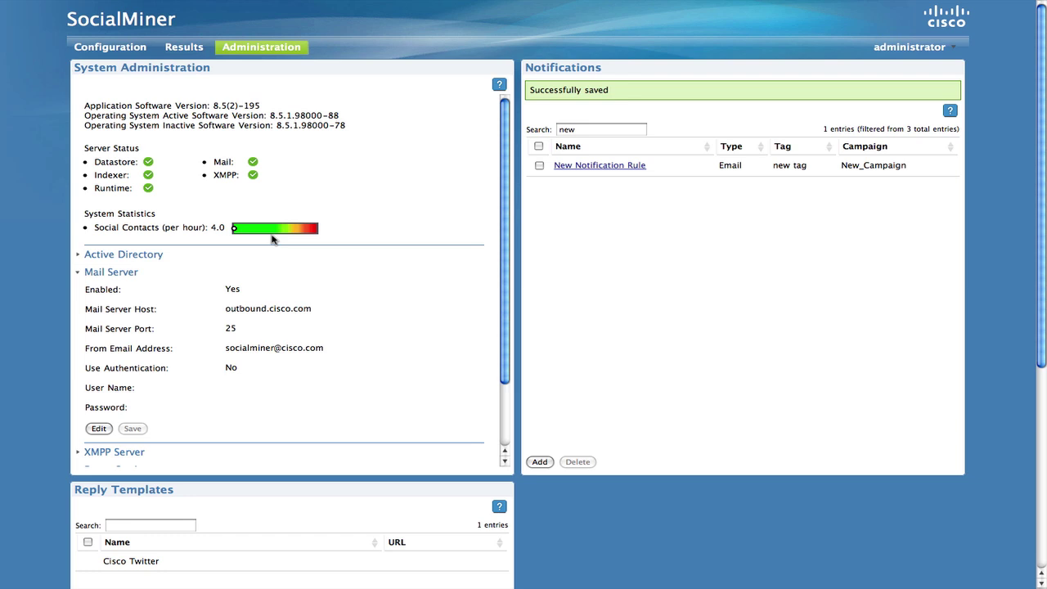
In the Results tab, tag the Problem Report post with 'new tag'
{"action": "left_click", "coordinate": [181, 47]}
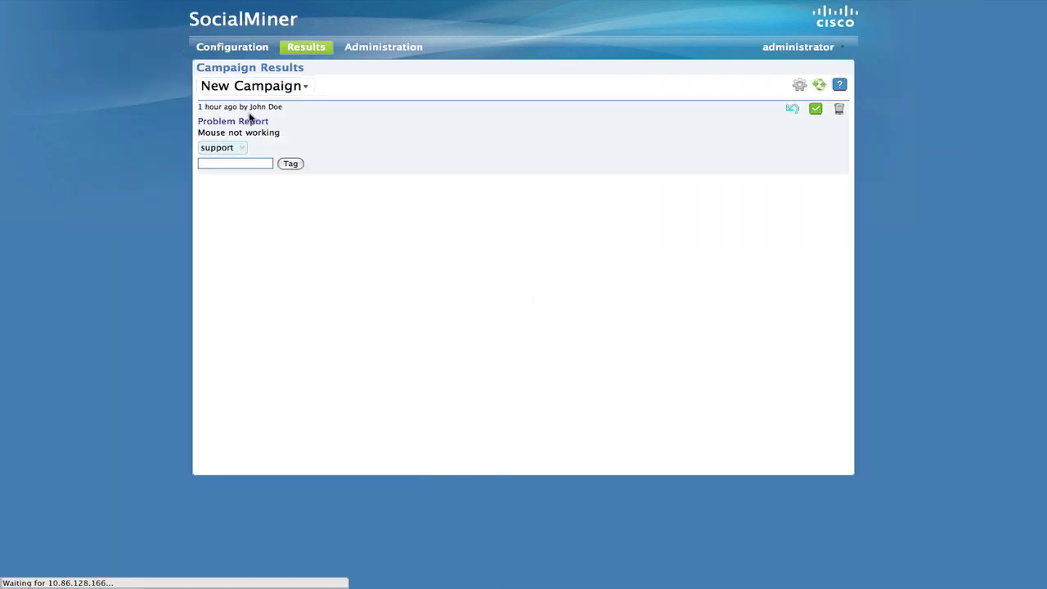
{"action": "left_click", "coordinate": [243, 162]}
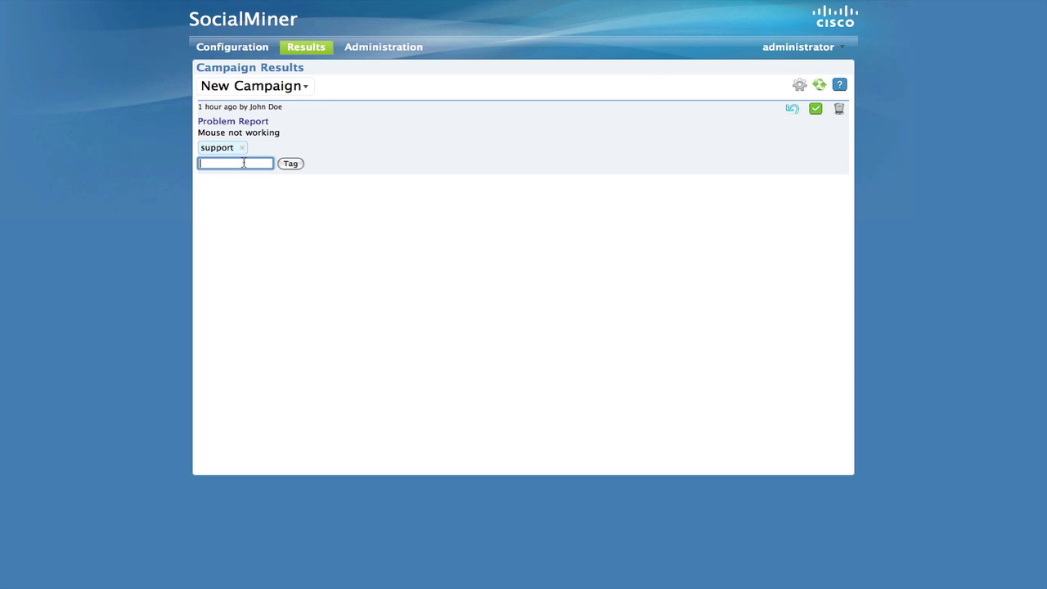
{"action": "type", "text": "new tag"}
{"action": "left_click", "coordinate": [291, 164]}
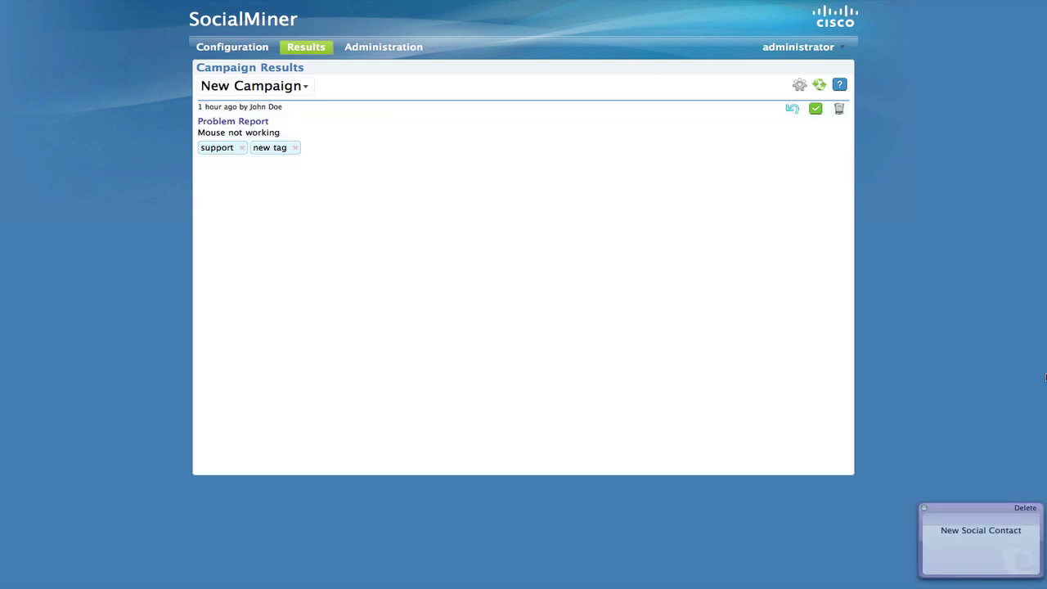
Open the New Social Contact email in Entourage and follow its link to the post
{"action": "left_click", "coordinate": [987, 532]}
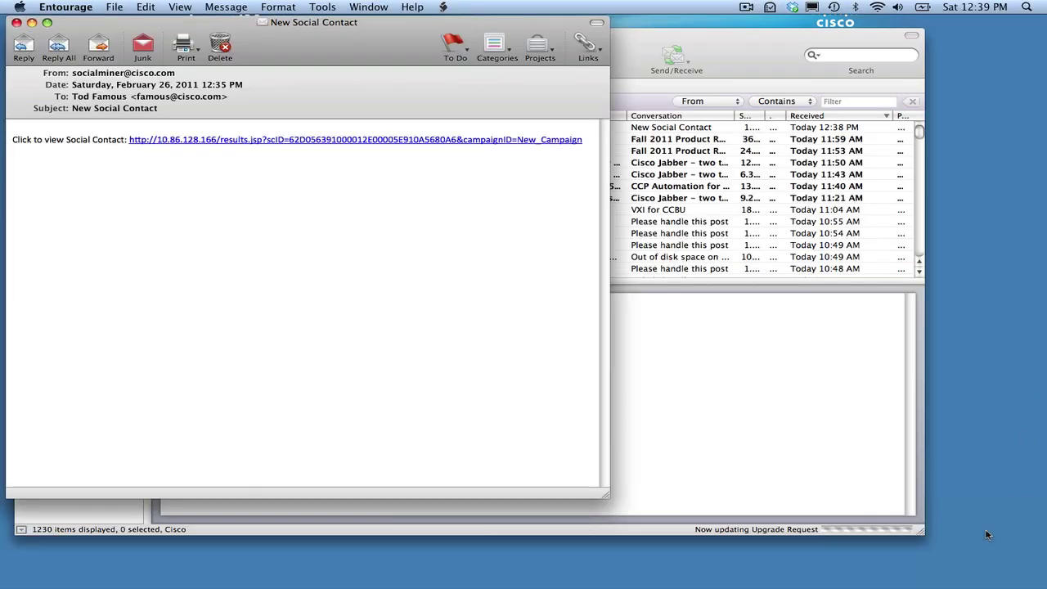
{"action": "left_click", "coordinate": [417, 144]}
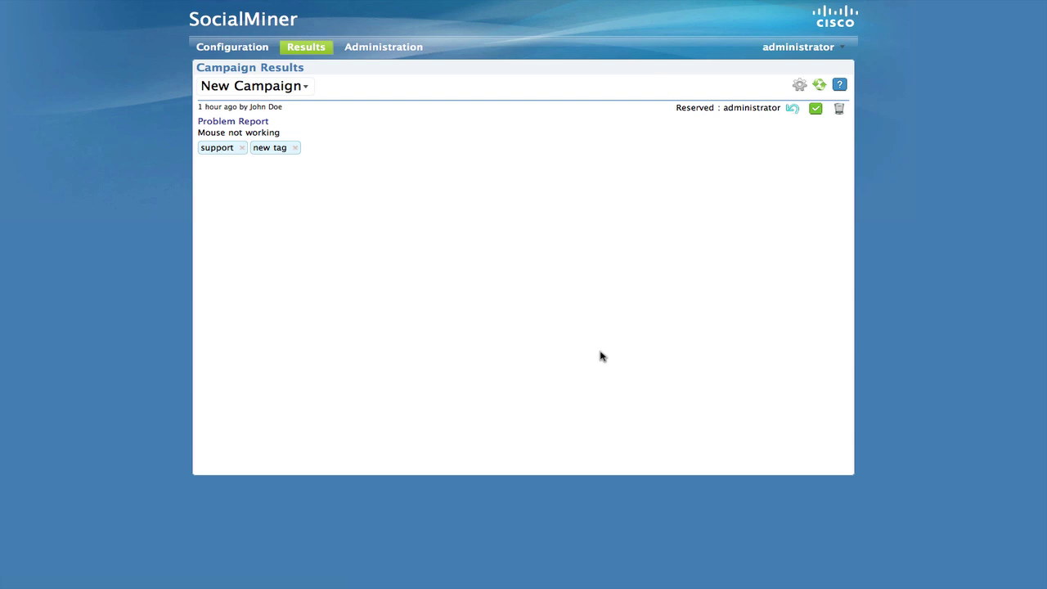
Mark the Problem Report post as handled with the green checkmark
{"action": "left_click", "coordinate": [816, 110]}
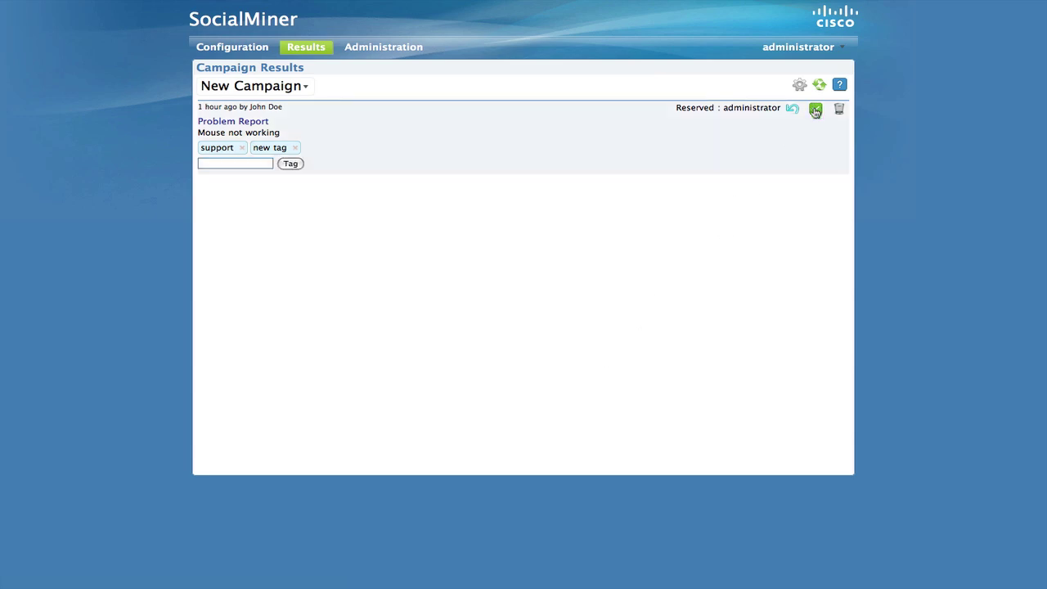